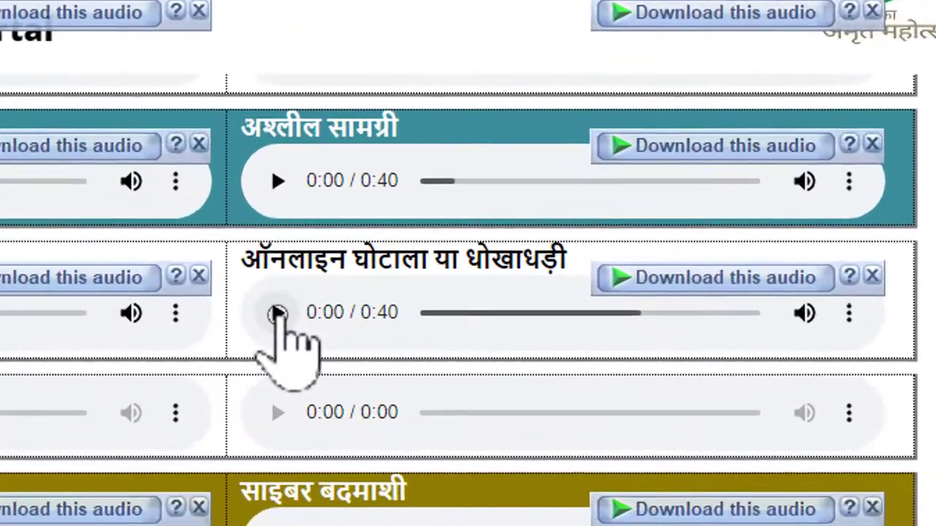
# Play the Hindi audio clip about online scam or fraud and open its download and playback-speed options
pyautogui.click(487, 288)
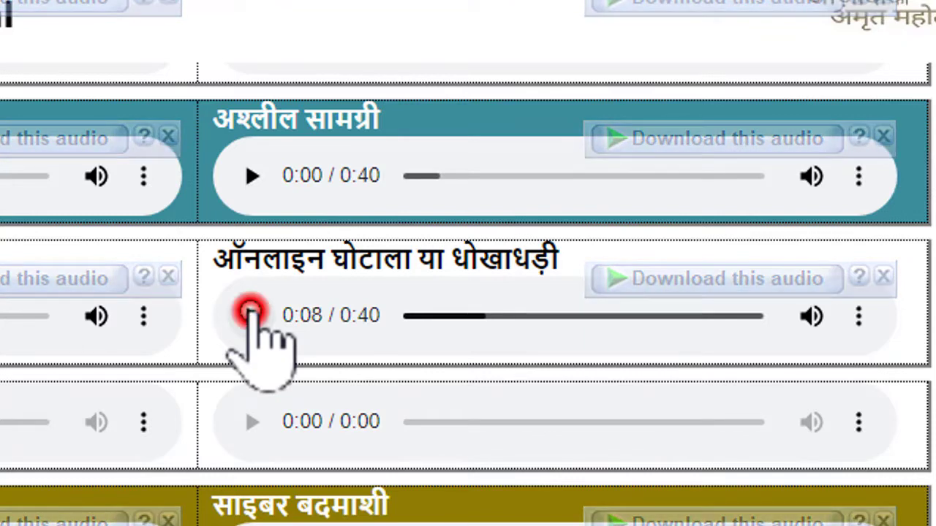
pyautogui.click(857, 316)
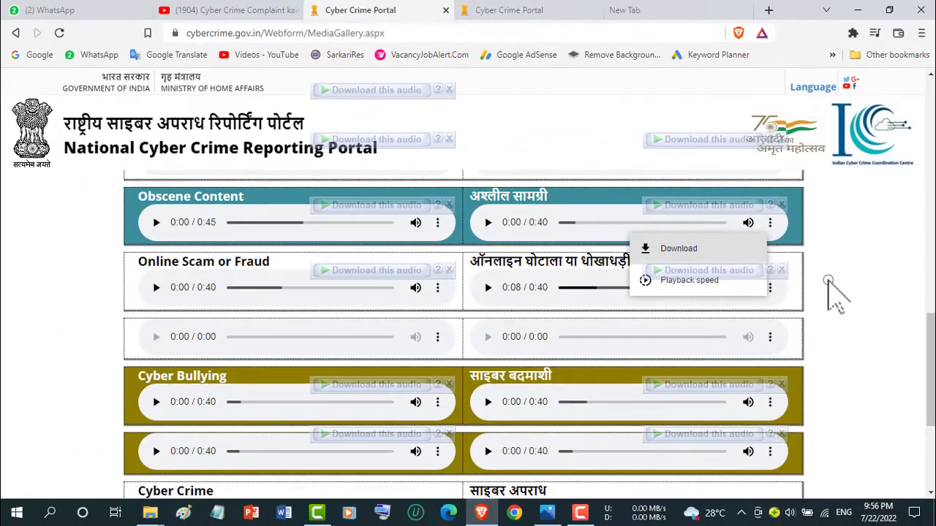
# Start filing a complaint for other cyber crime and accept the portal's terms and conditions
pyautogui.scroll(10, 457, 128)
pyautogui.moveTo(91, 212)
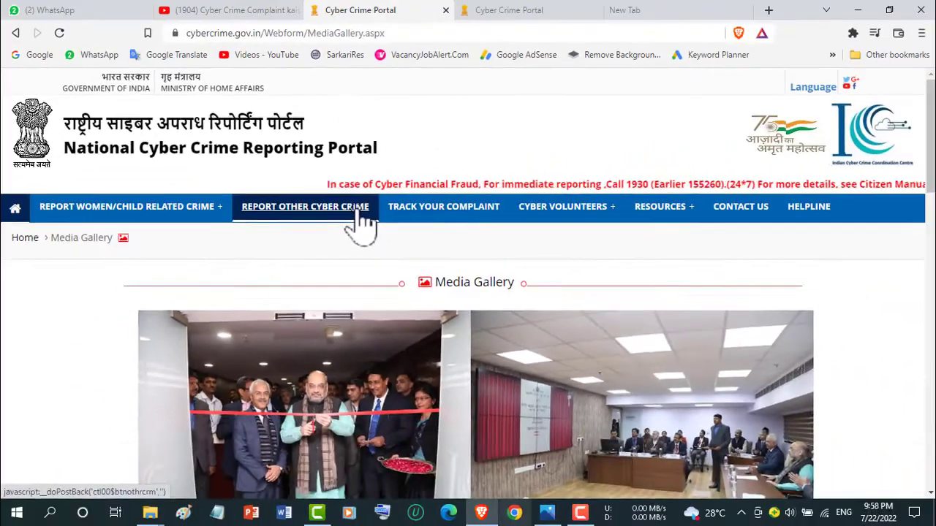
pyautogui.click(358, 207)
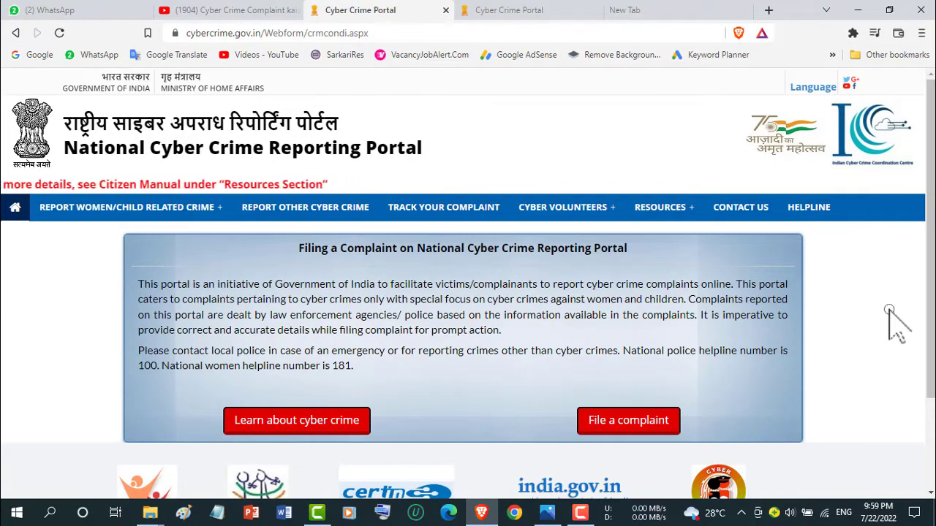
pyautogui.click(643, 431)
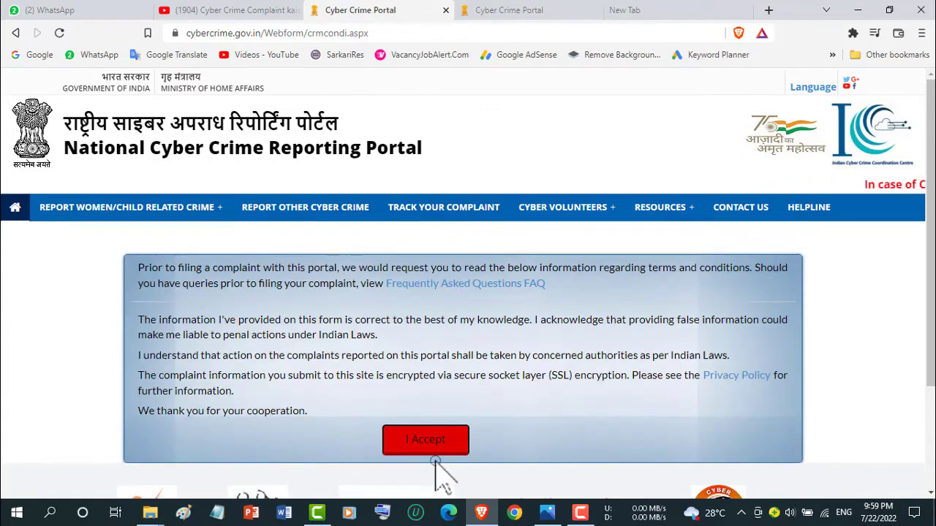
pyautogui.click(433, 442)
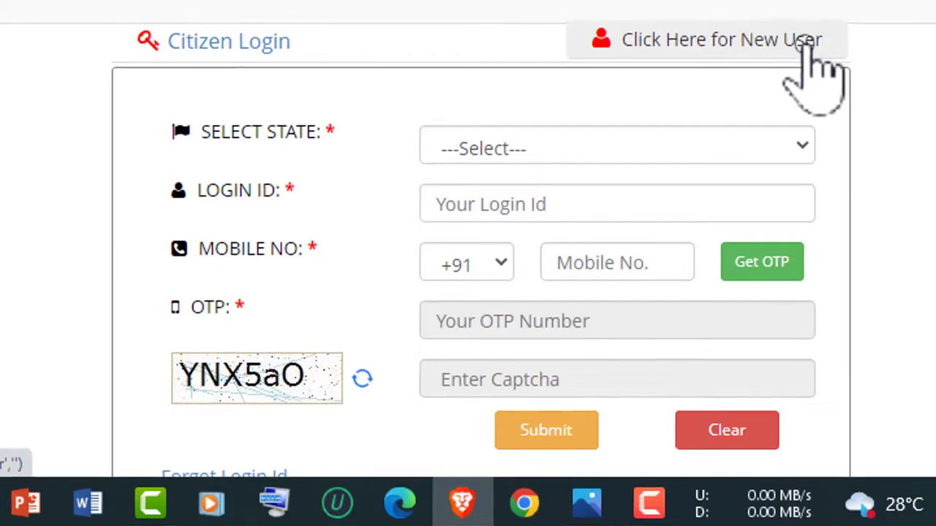
# Open the new user registration form and select HARYANA as the state
pyautogui.click(804, 43)
pyautogui.click(610, 183)
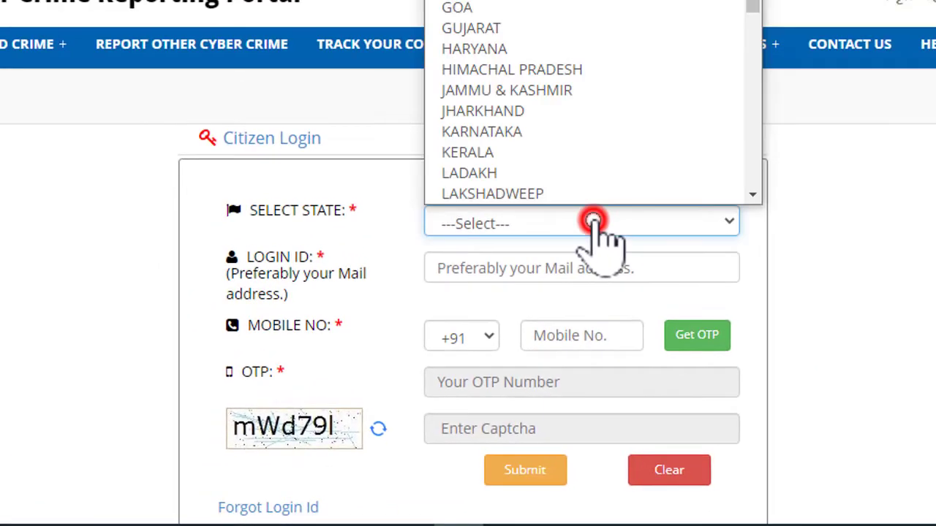
pyautogui.click(522, 29)
pyautogui.moveTo(522, 31)
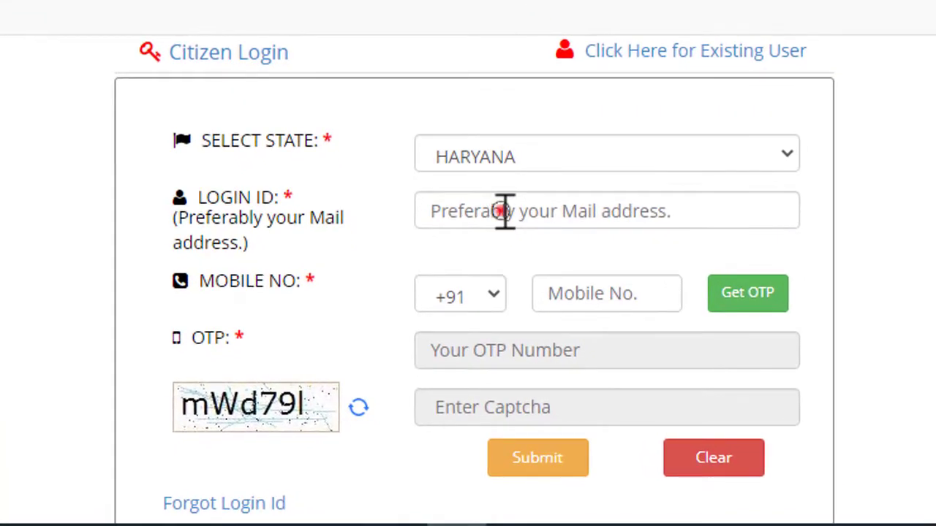
# Go through the login ID and mobile number fields and submit the registration form
pyautogui.click(500, 253)
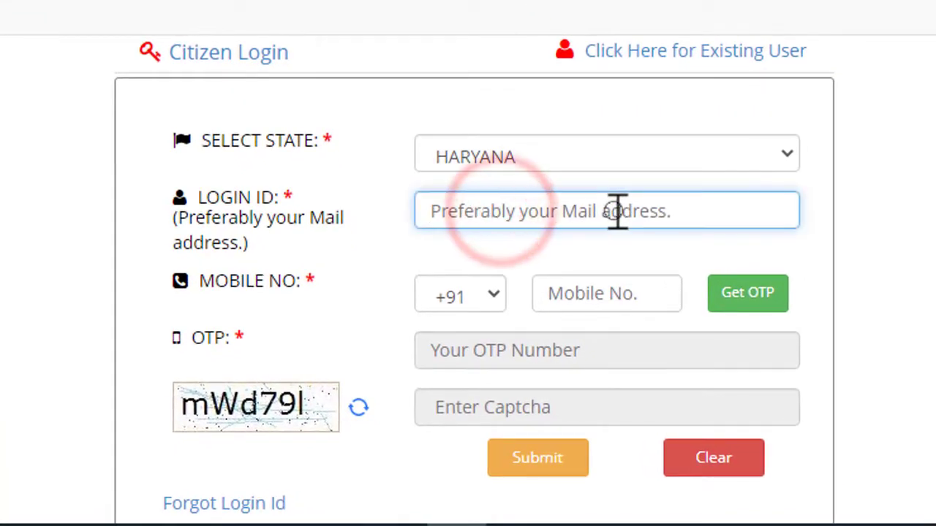
pyautogui.click(623, 296)
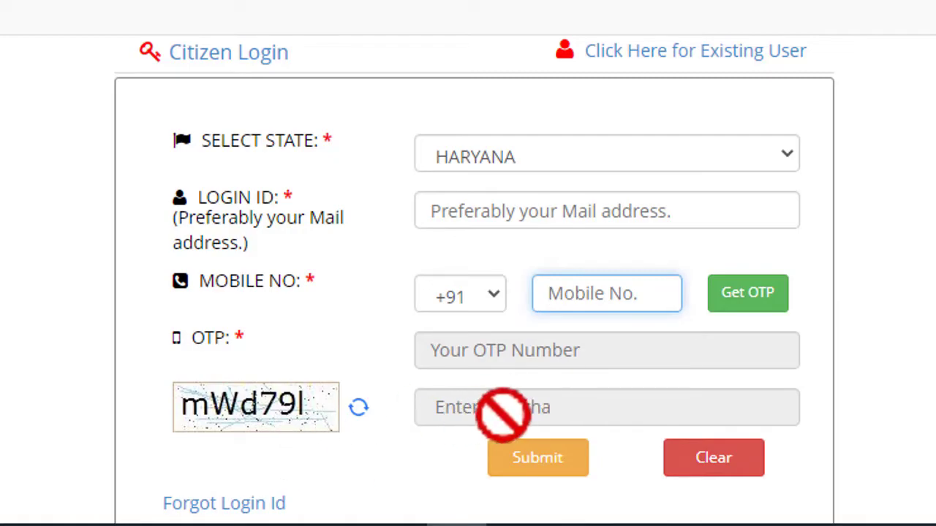
pyautogui.click(545, 457)
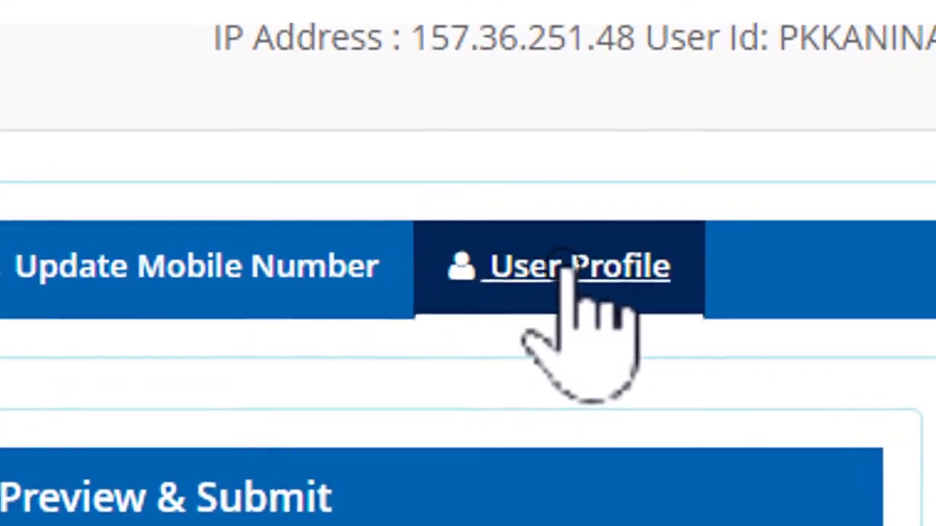
# Open the user profile, review the personal details and present address, and update the profile
pyautogui.click(570, 271)
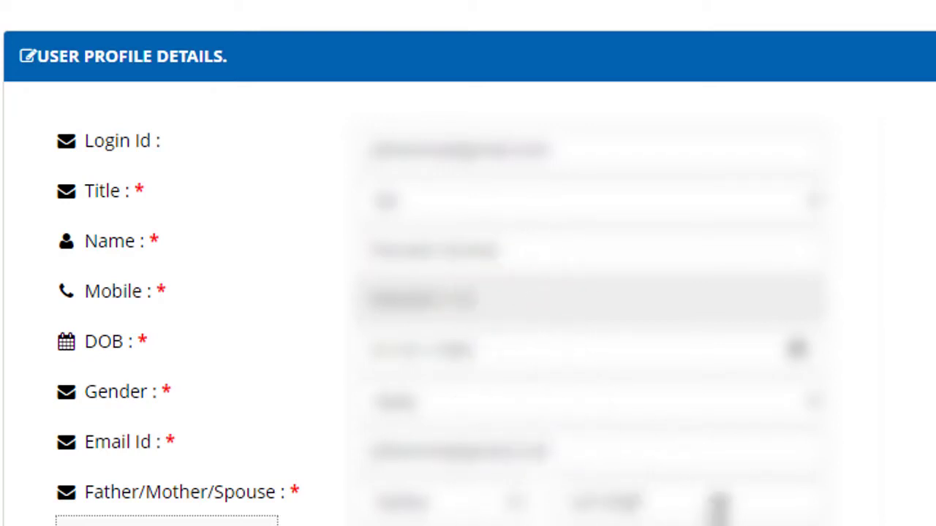
pyautogui.scroll(-5, 467, 292)
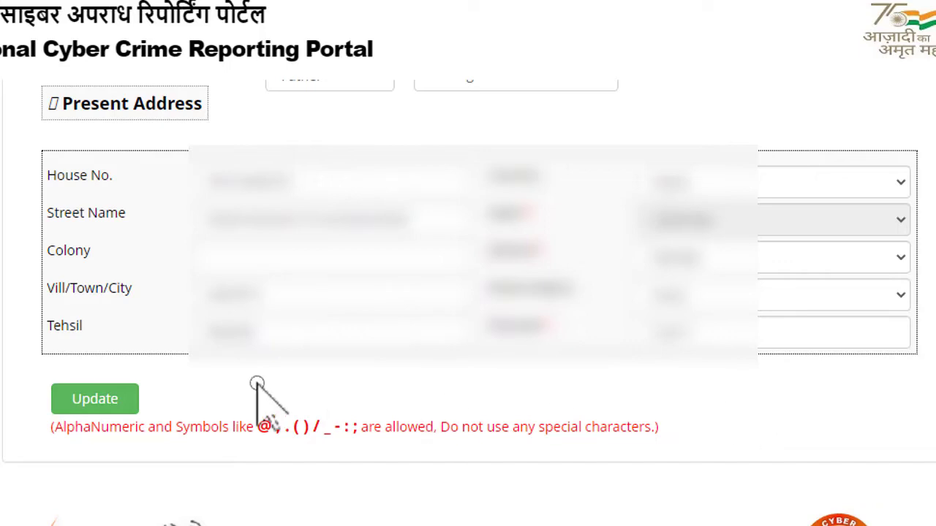
pyautogui.click(128, 398)
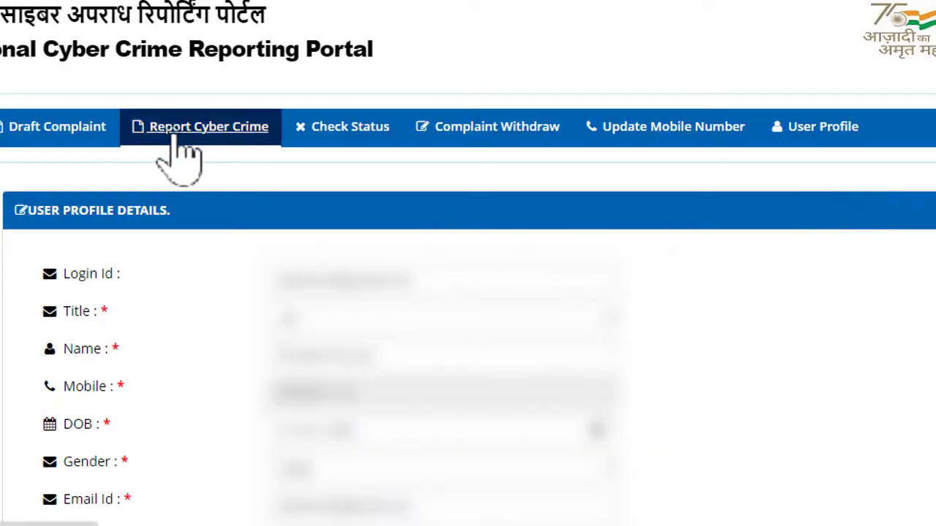
# Start a new cyber crime report with category Online Financial Fraud and sub-category Fraud Call/Vishing
pyautogui.click(248, 137)
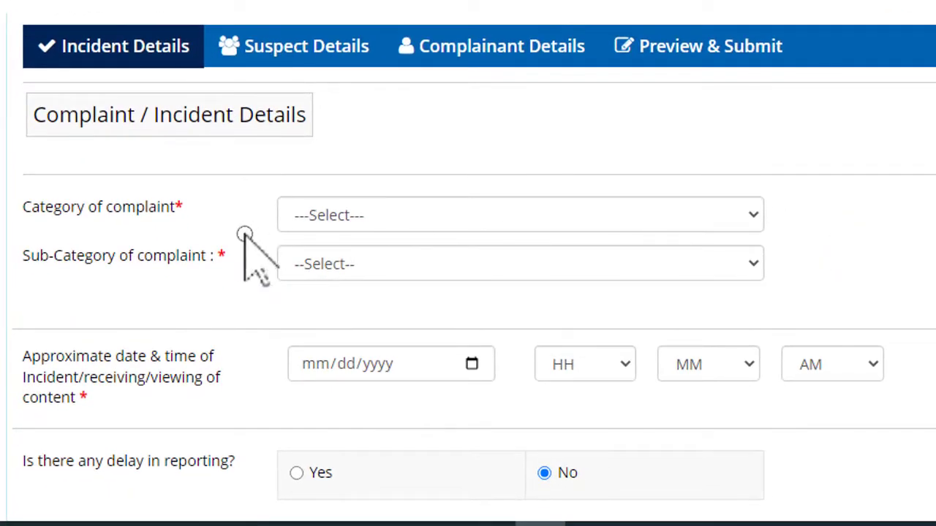
pyautogui.click(517, 225)
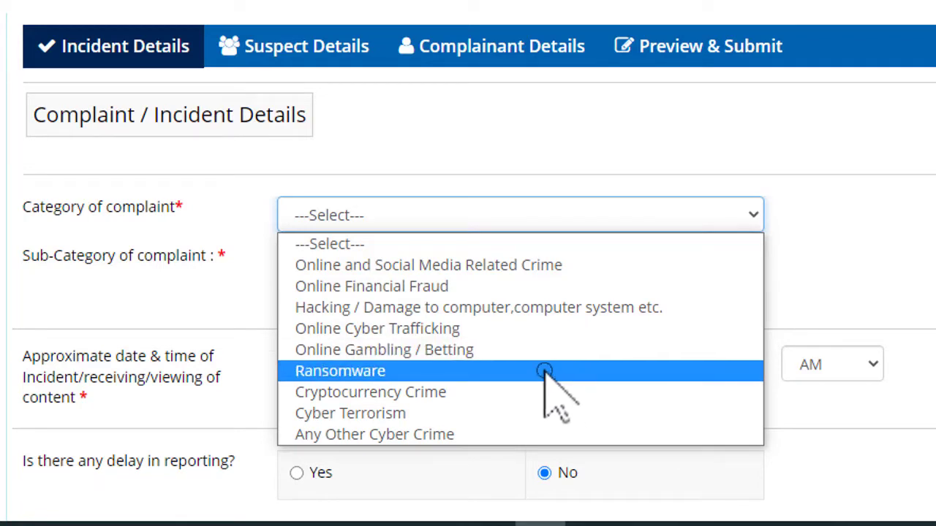
pyautogui.click(532, 285)
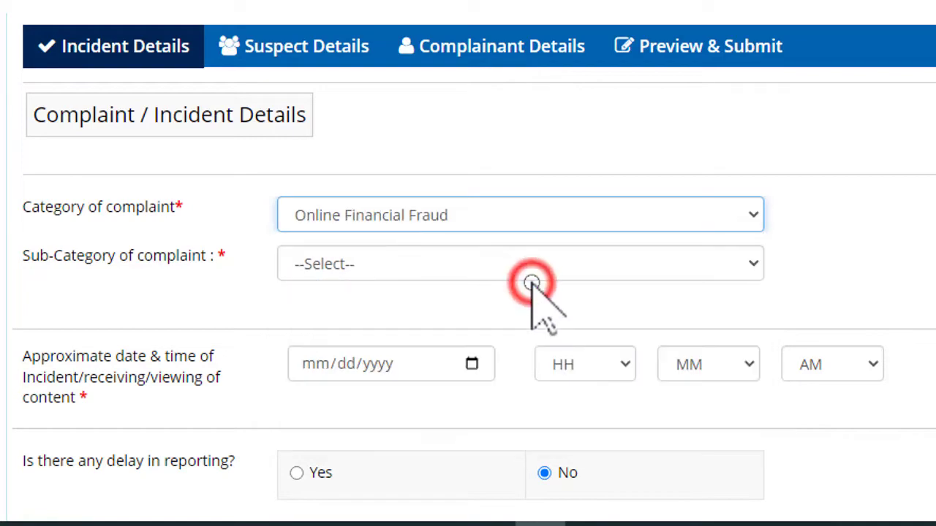
pyautogui.click(699, 256)
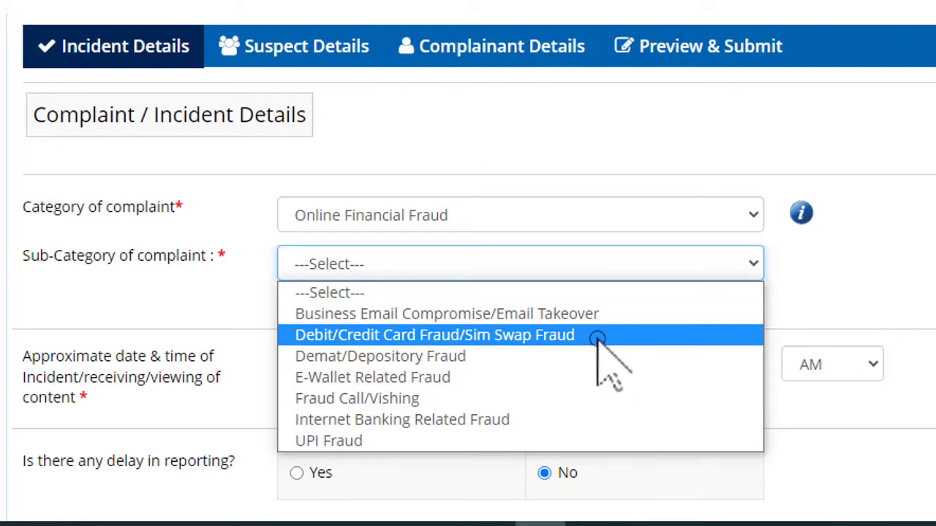
pyautogui.click(590, 396)
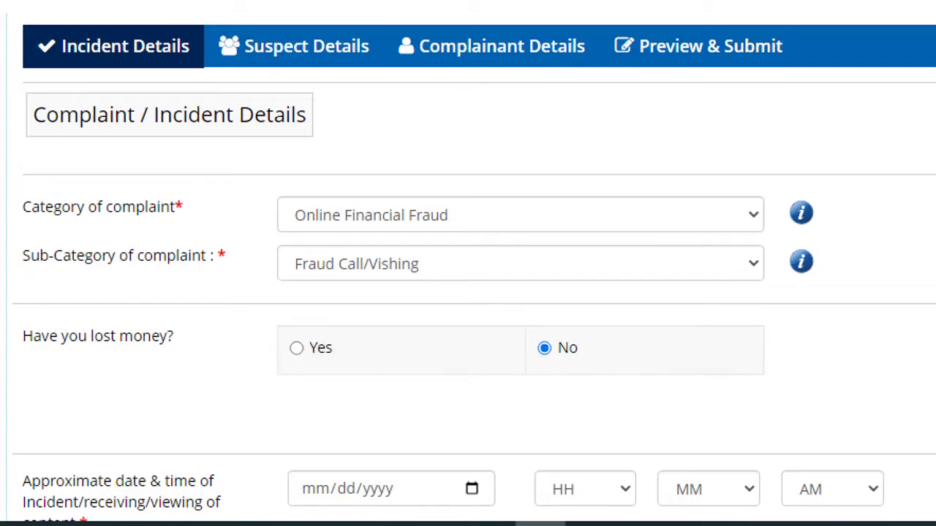
# Set the delay in reporting to Yes to bring up the reason field, and switch it back to No
pyautogui.scroll(-5, 445, 115)
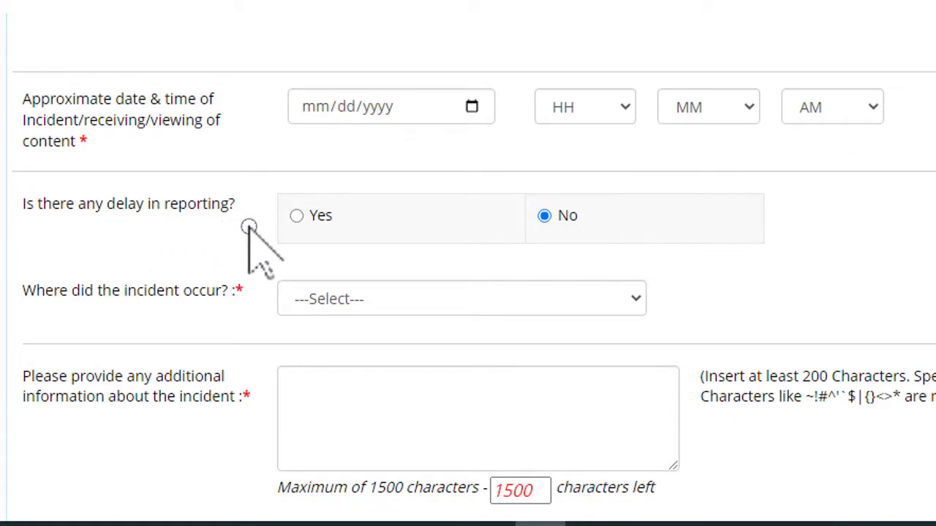
pyautogui.click(296, 216)
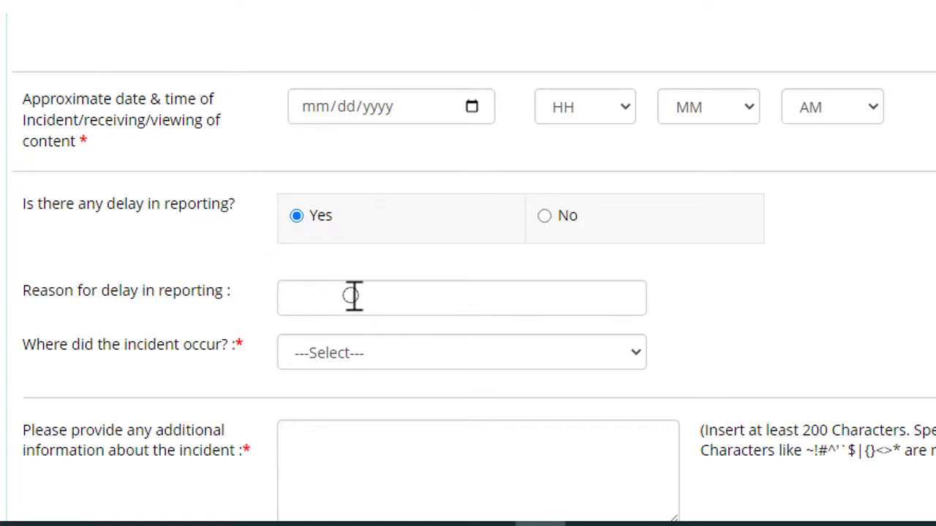
pyautogui.click(540, 216)
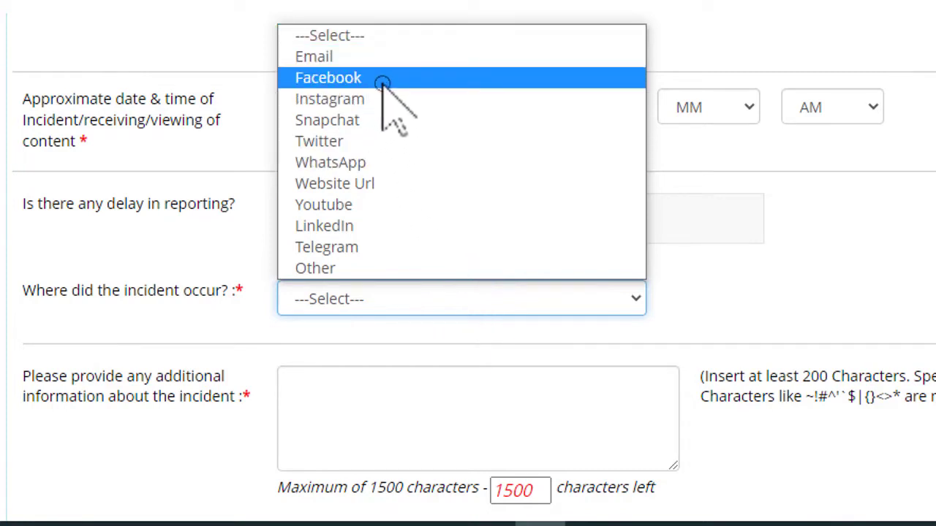
# Add WhatsApp as the place of the incident, with the WhatsApp phone number and pdf file.pdf as supporting evidence
pyautogui.click(411, 163)
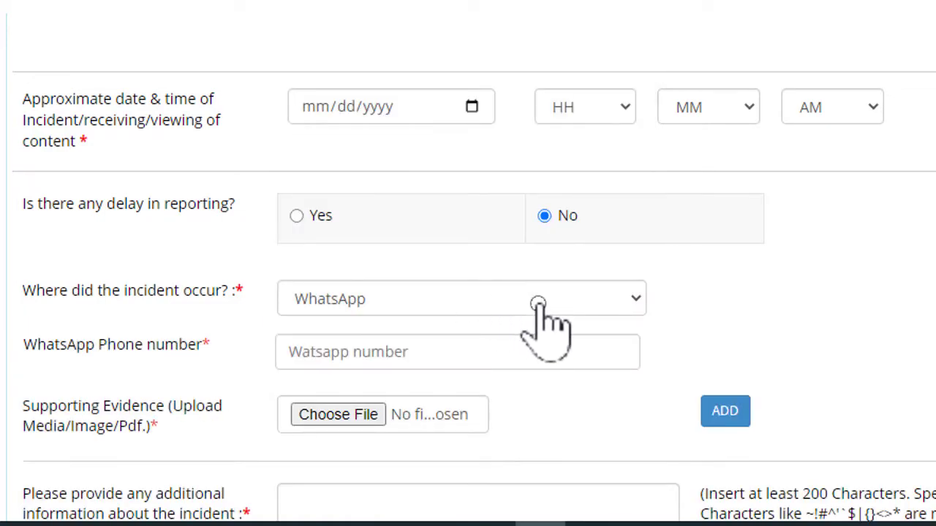
pyautogui.click(462, 351)
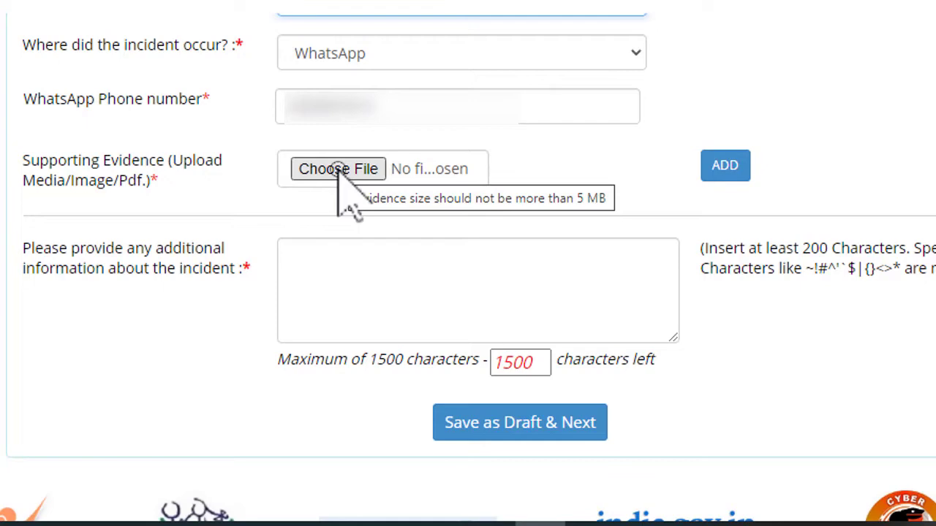
pyautogui.click(725, 166)
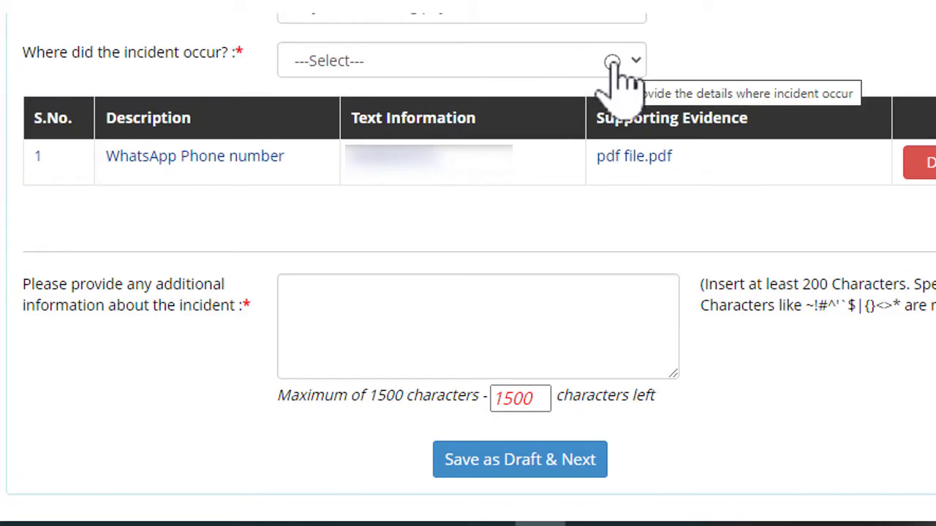
# Select Email as a further place where the incident occurred and try to add it to the evidence table
pyautogui.click(613, 63)
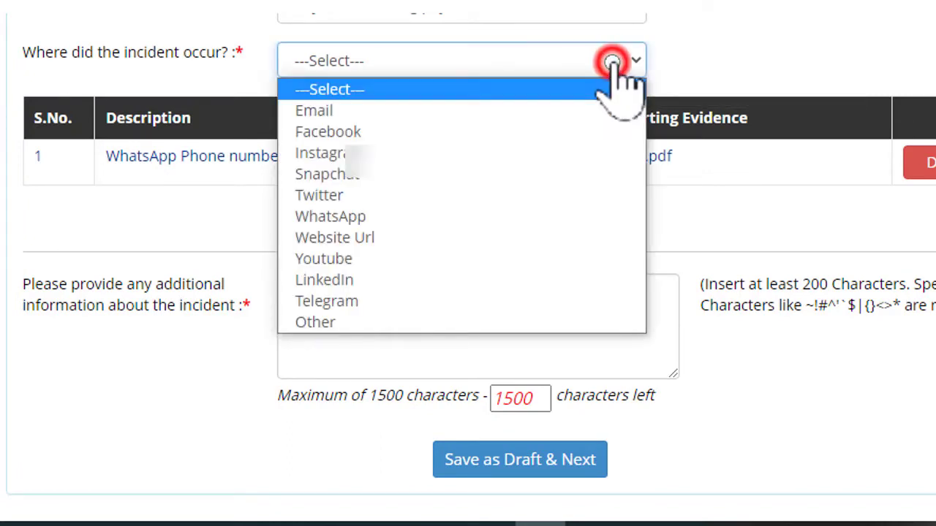
pyautogui.click(386, 110)
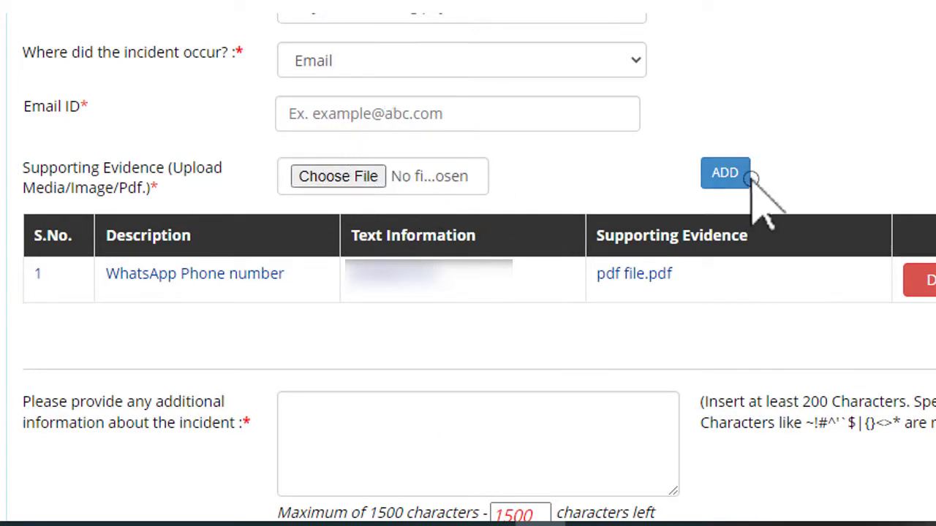
pyautogui.click(725, 174)
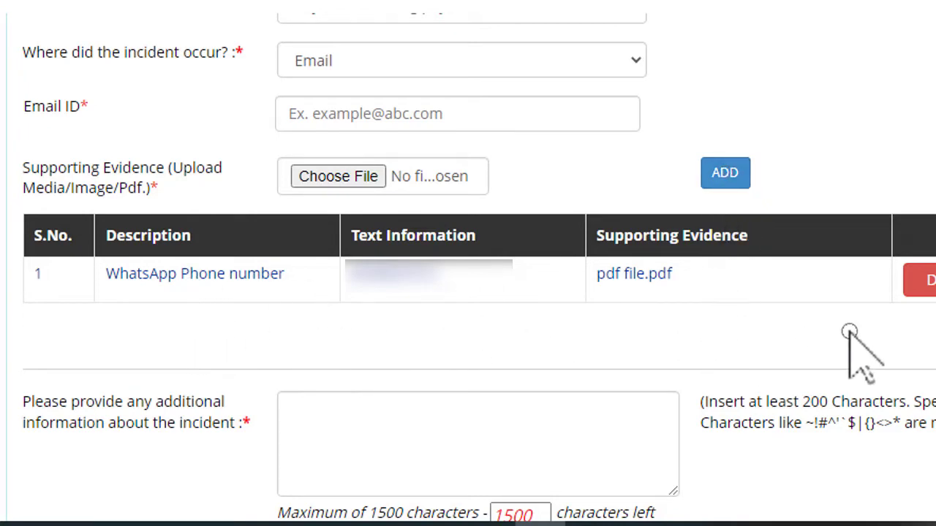
# Go to the additional information about the incident, save the incident details as a draft and continue to the suspect details
pyautogui.scroll(-1, 527, 342)
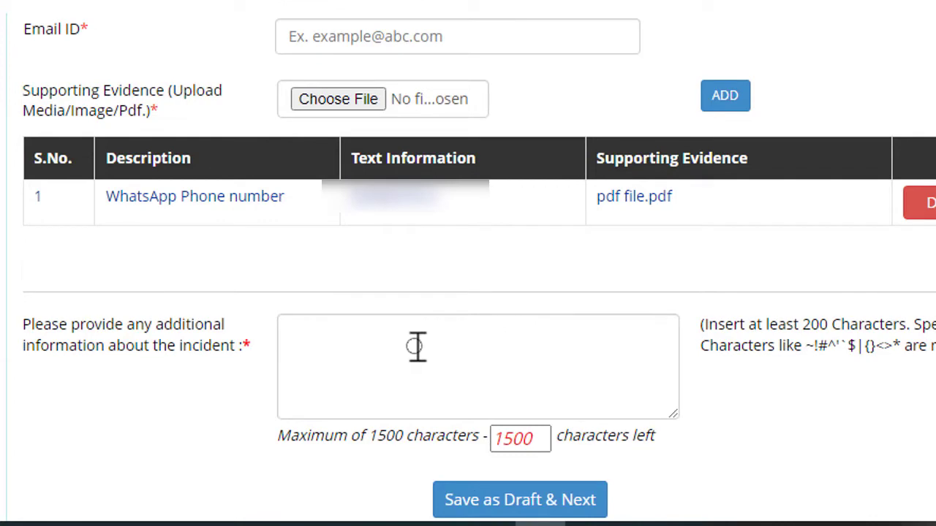
pyautogui.click(312, 330)
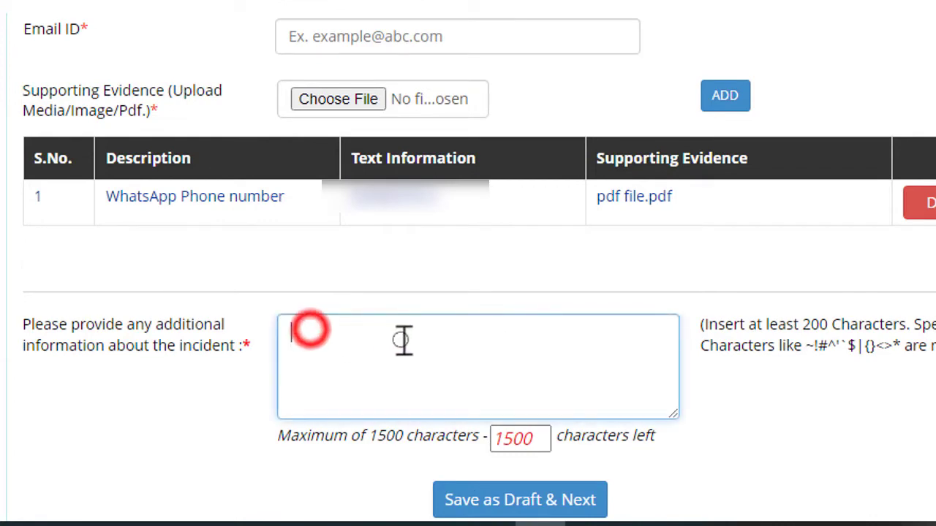
pyautogui.scroll(-1, 525, 359)
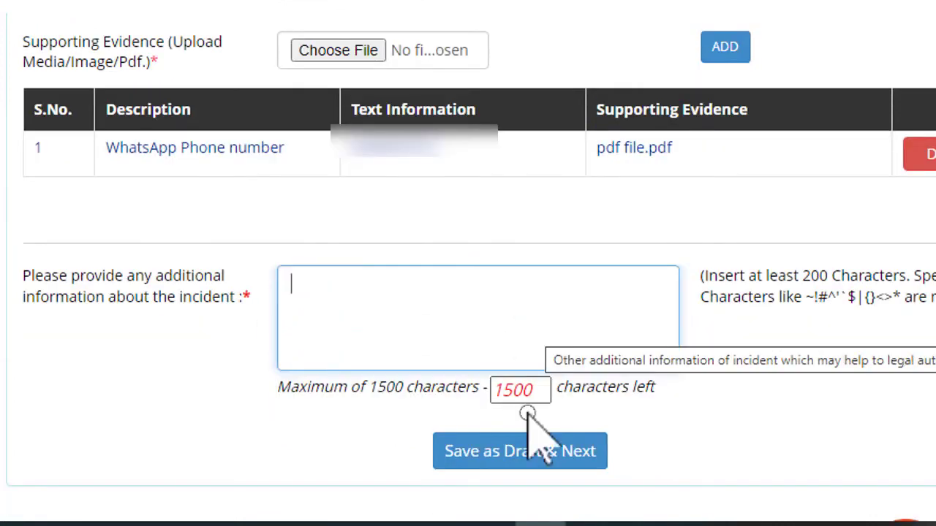
pyautogui.click(597, 456)
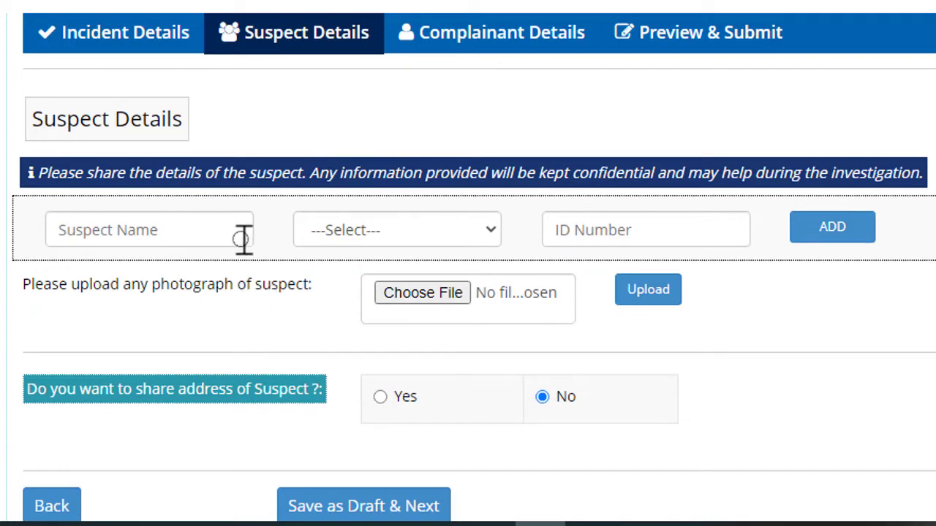
# Go through the suspect name field and choose Mobile Number as the suspect's type of identification
pyautogui.click(195, 229)
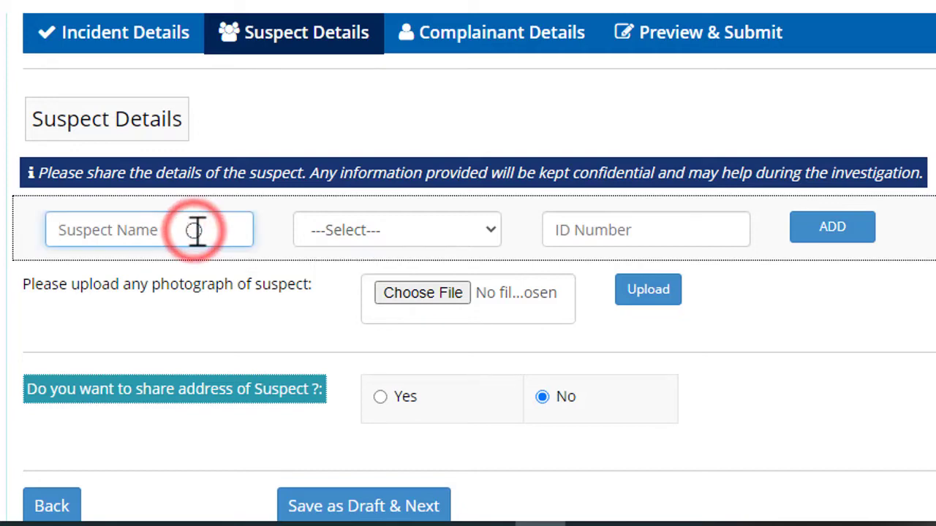
pyautogui.click(398, 233)
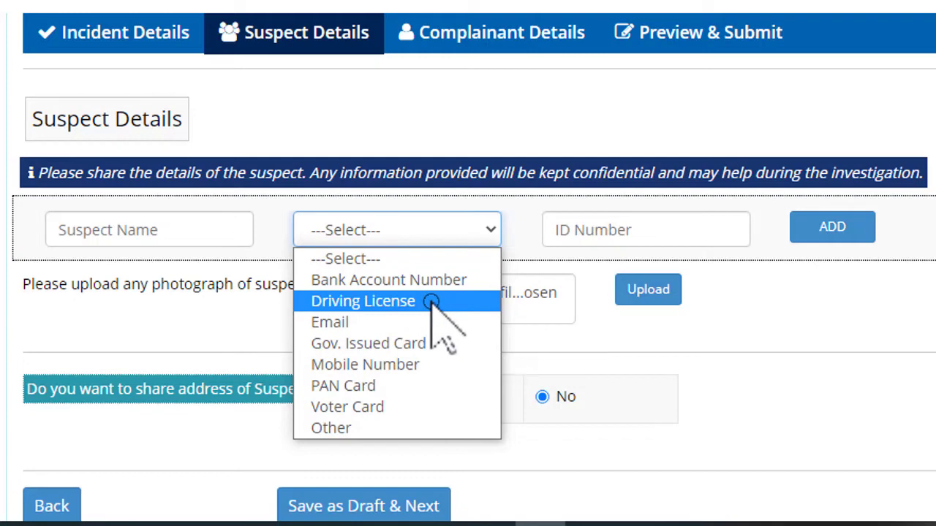
pyautogui.click(421, 365)
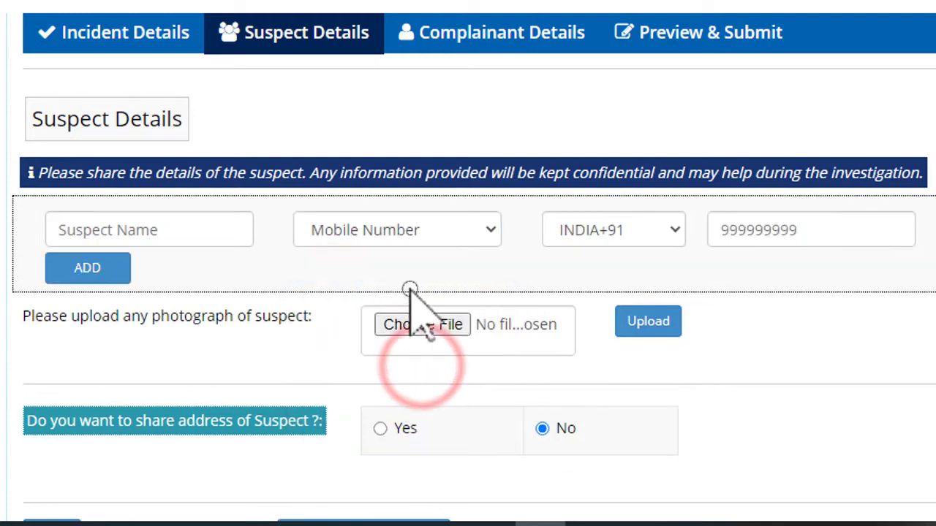
# Enter the suspect's name and Indian (+91) mobile number, and add the suspect to the table
pyautogui.click(824, 233)
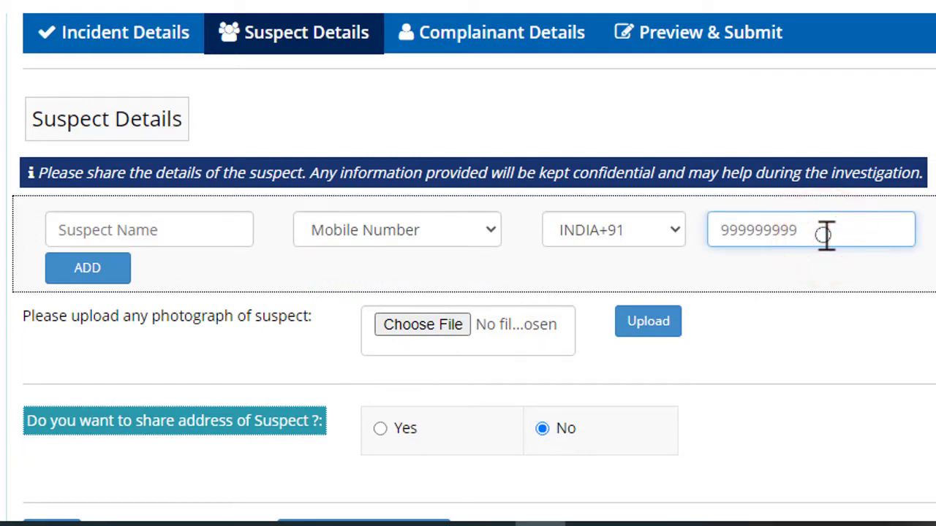
pyautogui.hotkey('shift', 'Tab')
pyautogui.hotkey('shift', 'Tab')
pyautogui.hotkey('shift', 'Tab')
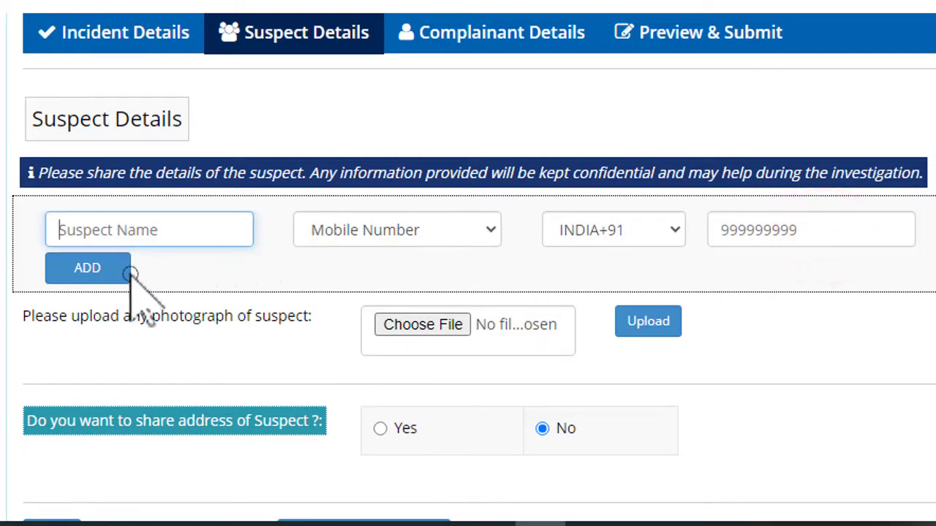
pyautogui.click(68, 279)
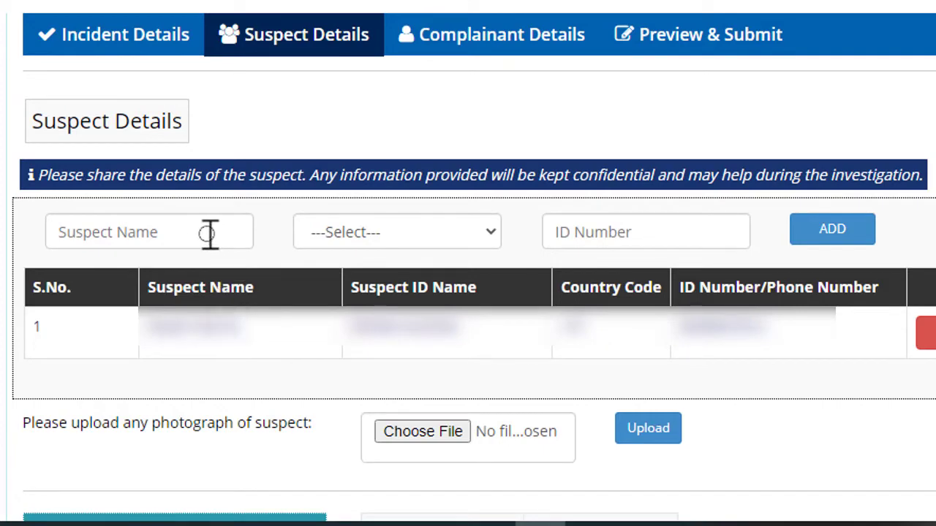
# Look through the identification types for a further suspect entry and upload pdf file.pdf as the suspect's photograph
pyautogui.click(418, 234)
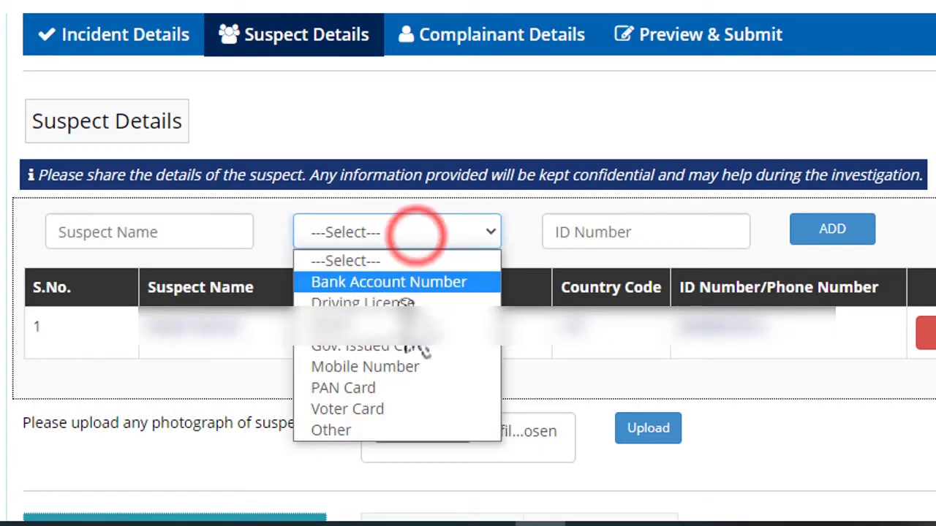
pyautogui.click(866, 226)
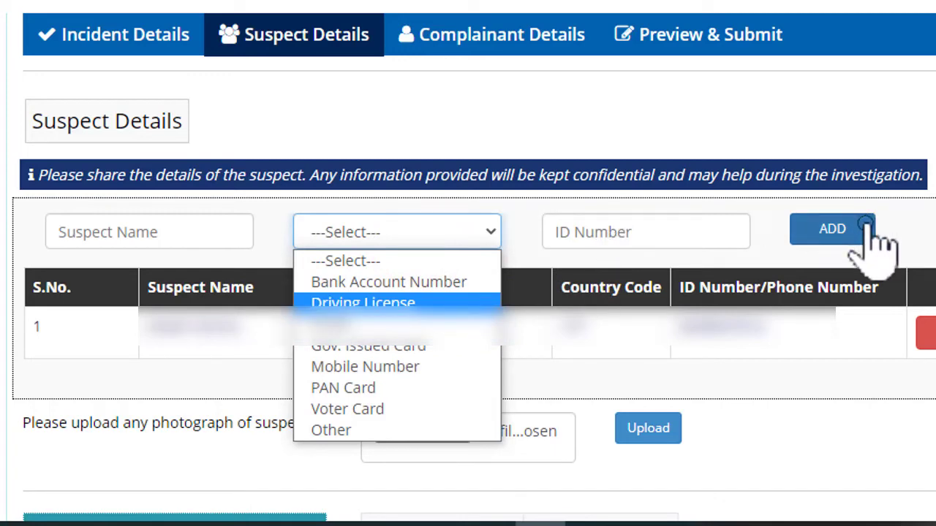
pyautogui.click(927, 224)
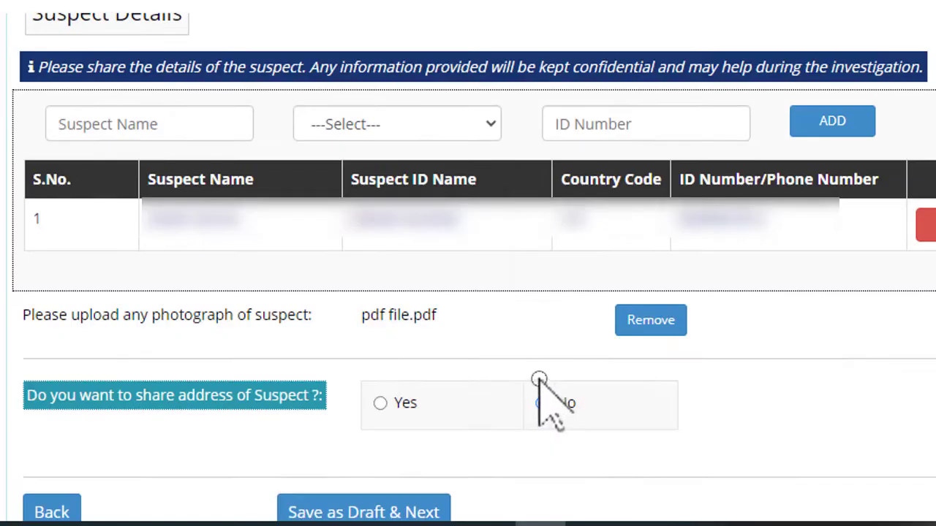
# Decline to share the suspect's address, save the suspect details as a draft and continue to the complainant details
pyautogui.click(542, 403)
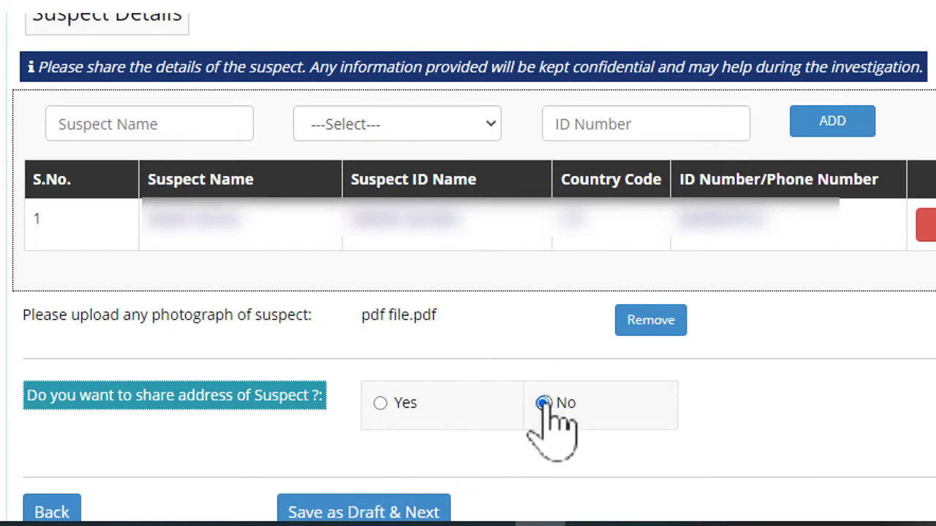
pyautogui.scroll(-1, 439, 423)
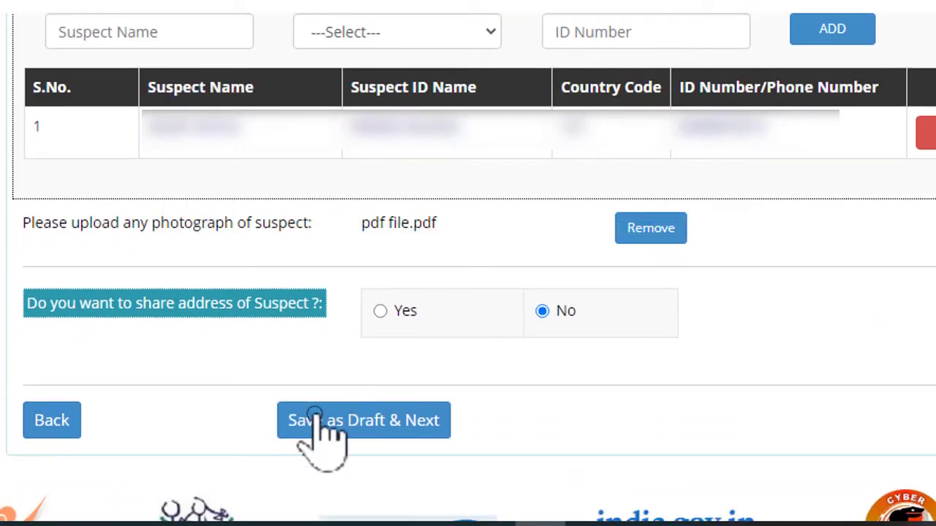
pyautogui.click(395, 423)
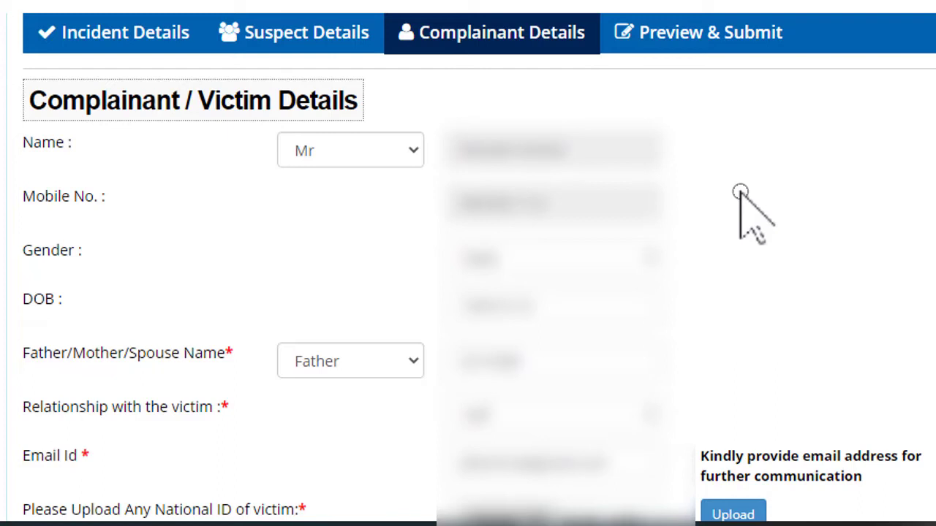
# Go through the complainant's personal details, national ID upload and address, and save them to open the complaint preview
pyautogui.click(553, 150)
pyautogui.click(503, 185)
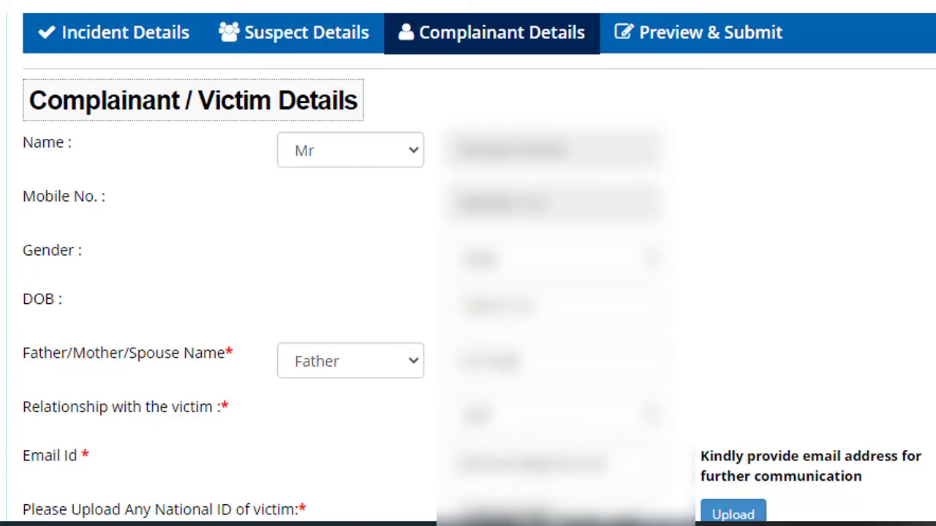
pyautogui.scroll(-5, 578, 134)
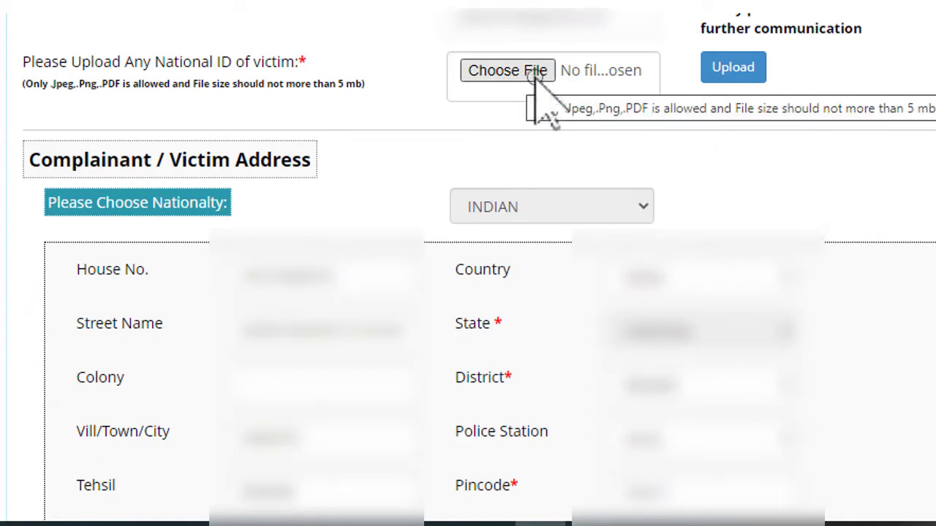
pyautogui.scroll(-1, 779, 84)
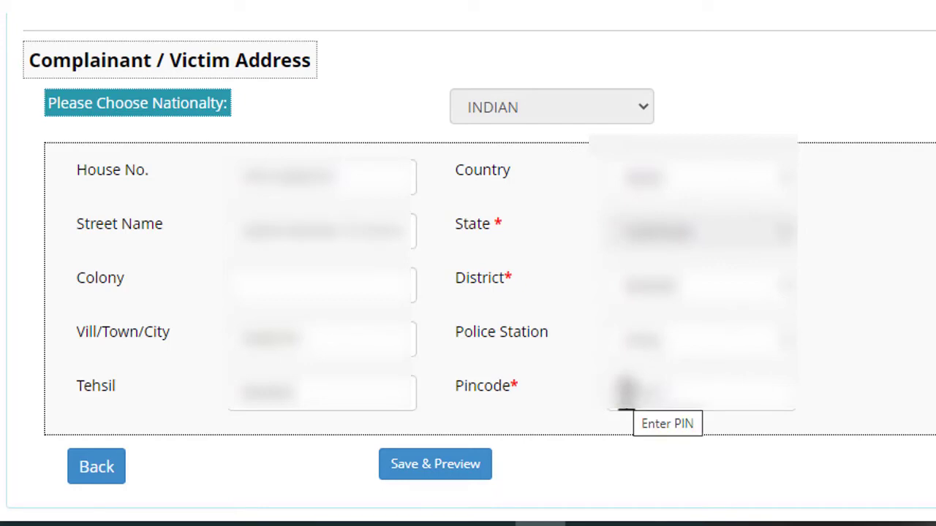
pyautogui.click(455, 470)
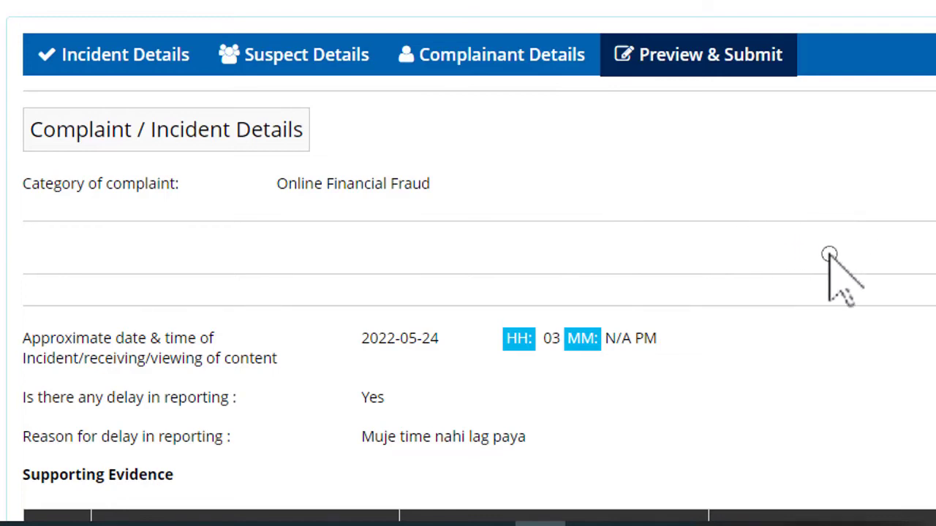
# Review the complaint preview from incident details to complainant address, agree to the false-information acknowledgement, and confirm and submit the complaint
pyautogui.scroll(-7, 468, 293)
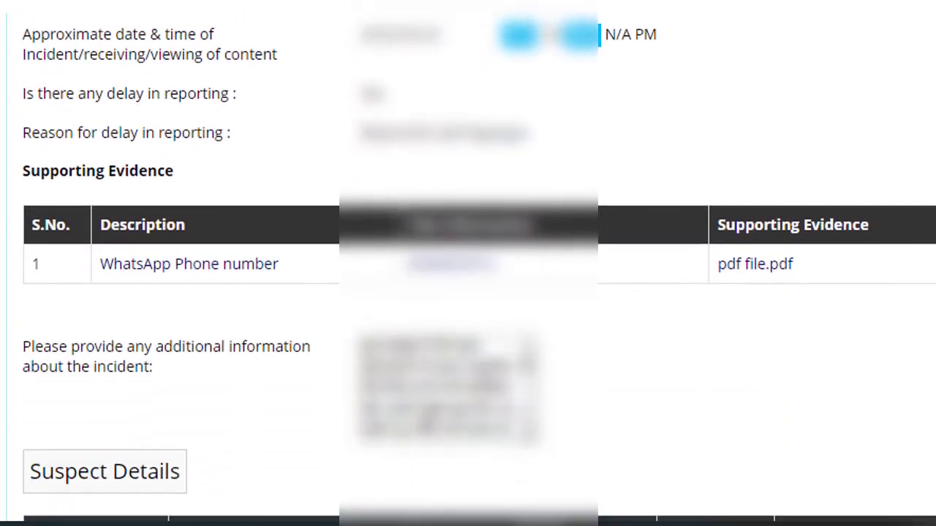
pyautogui.scroll(-6, 468, 293)
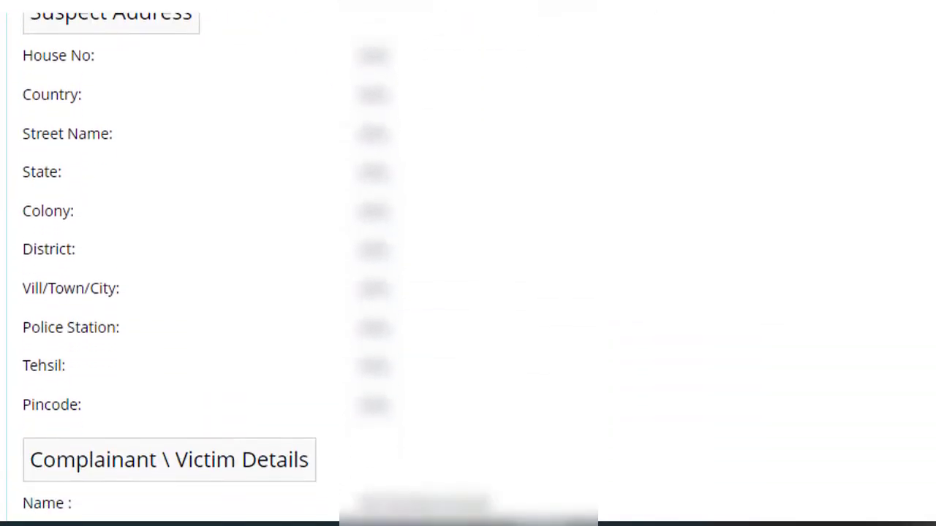
pyautogui.scroll(-6, 468, 292)
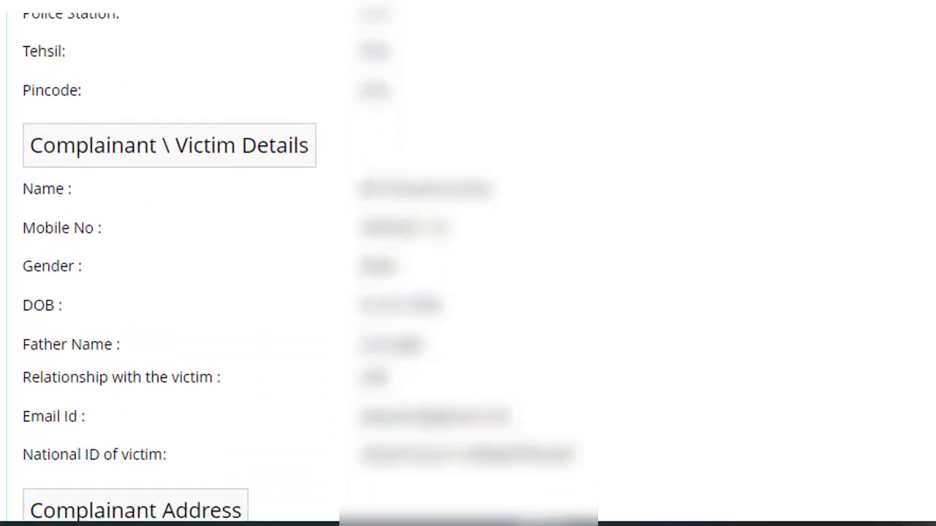
pyautogui.scroll(-7, 468, 292)
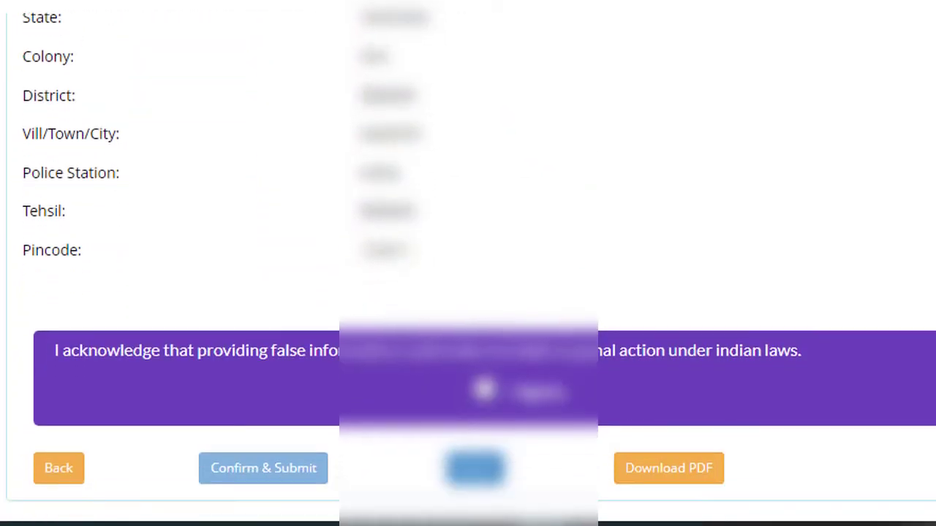
pyautogui.scroll(-1, 467, 293)
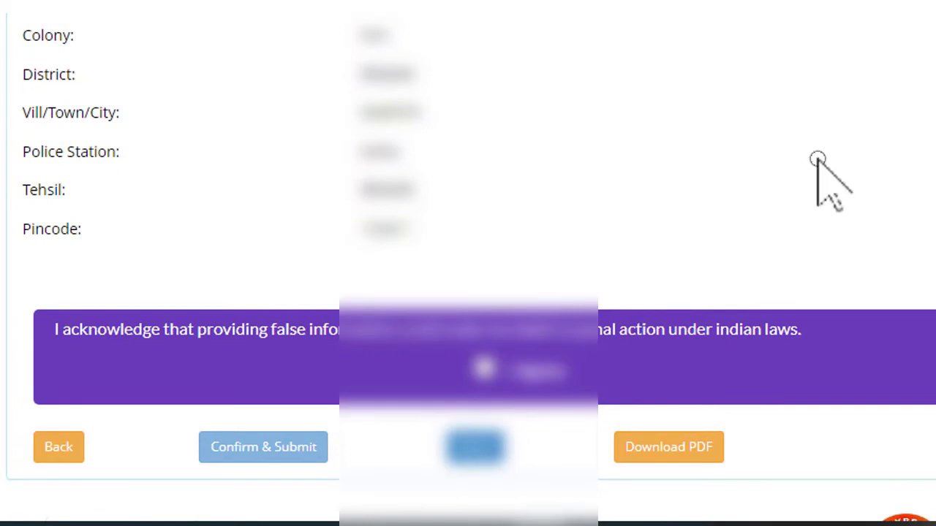
pyautogui.click(484, 369)
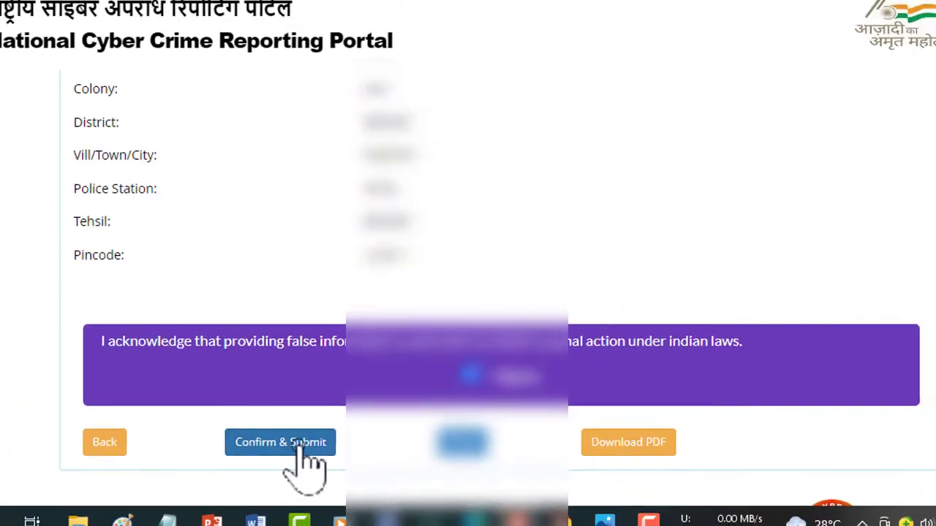
pyautogui.click(287, 449)
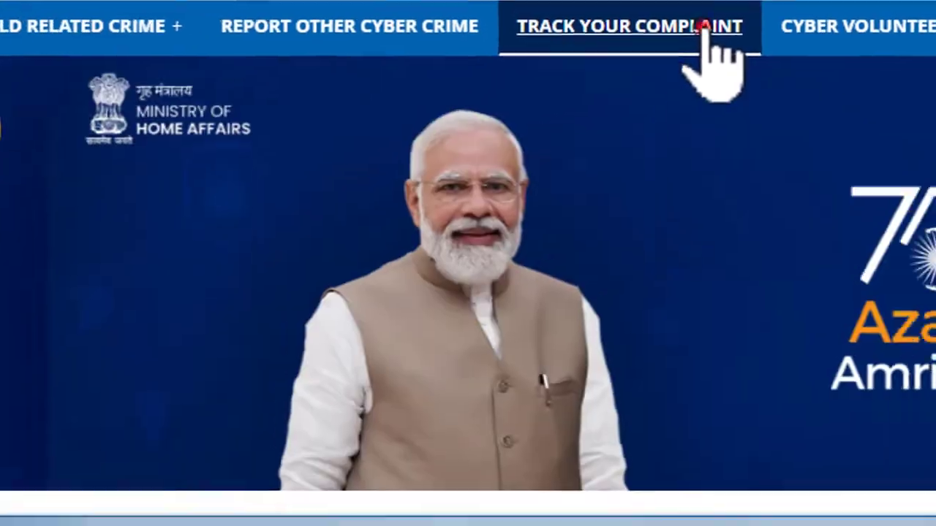
# Open the complaint status tracking page of the portal
pyautogui.click(701, 28)
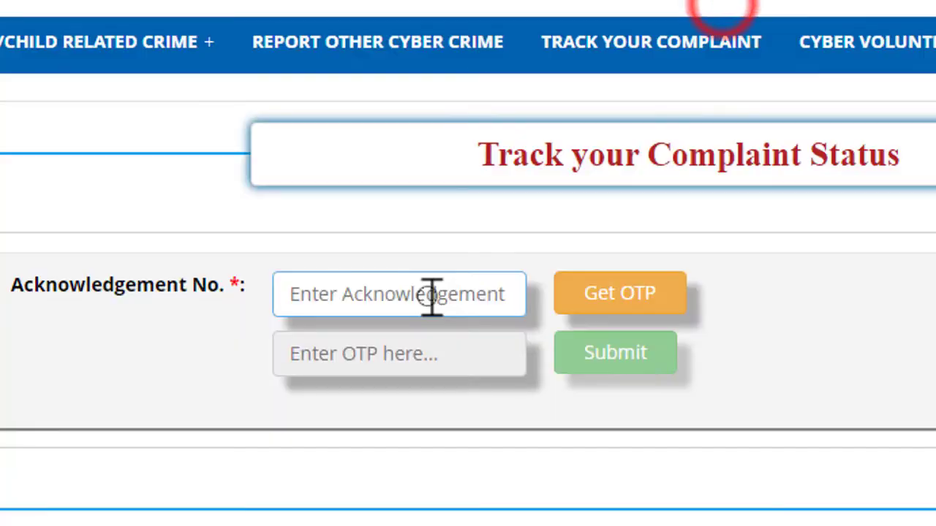